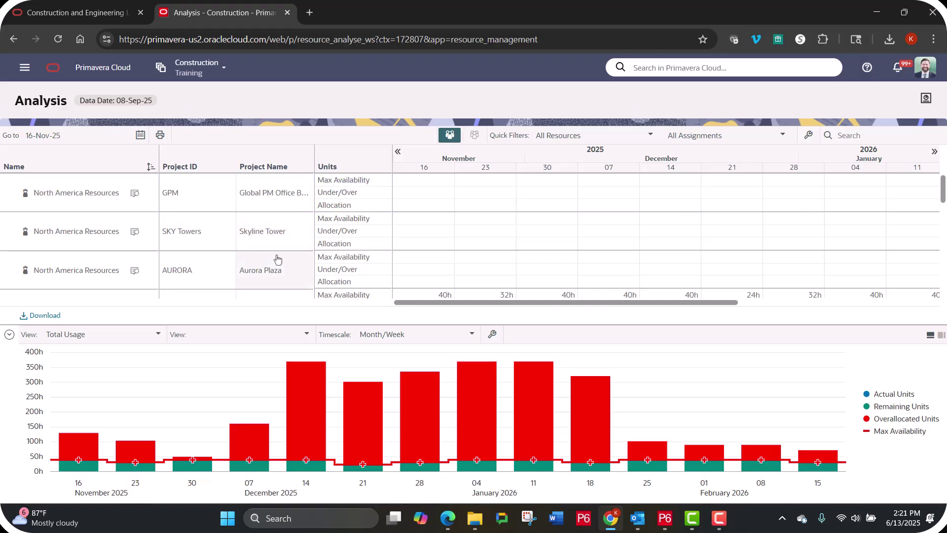
Step: View the activities assigned to the Bulldozer on the Global PM Office Building project in the resource analysis, and close the list
scroll(275, 277, down, 8)
scroll(274, 277, down, 5)
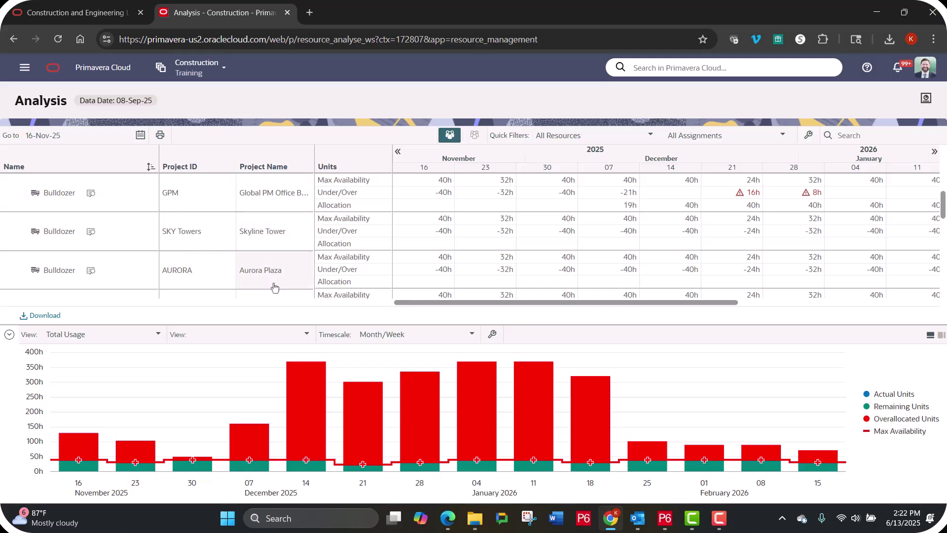
click(88, 197)
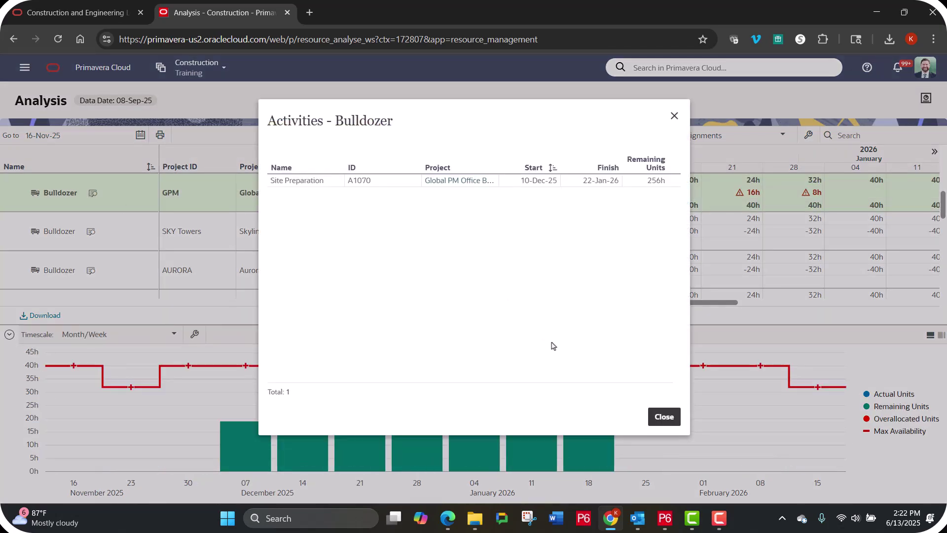
click(665, 417)
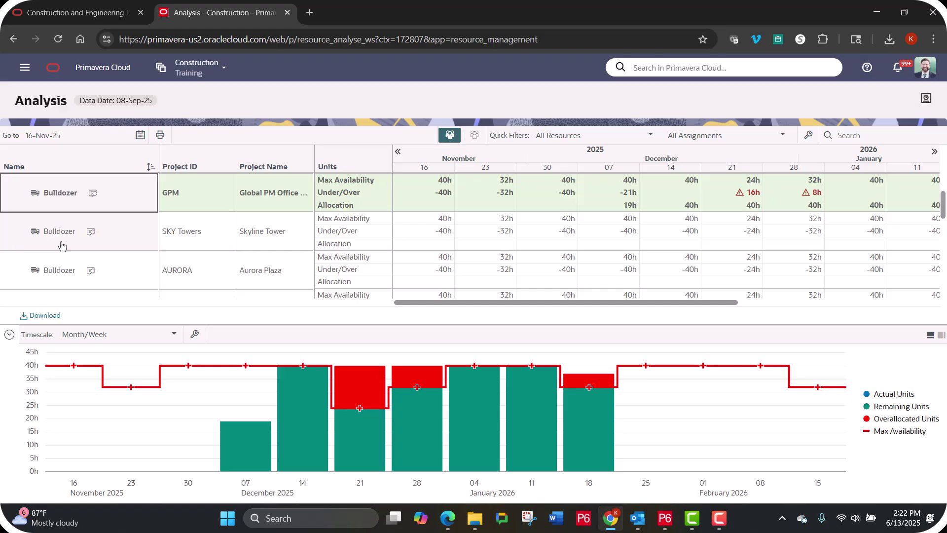
Step: Examine the Excavator's allocation on the GPM project in the usage histogram and the weekly units through February 2026
click(61, 246)
scroll(61, 245, down, 2)
click(84, 283)
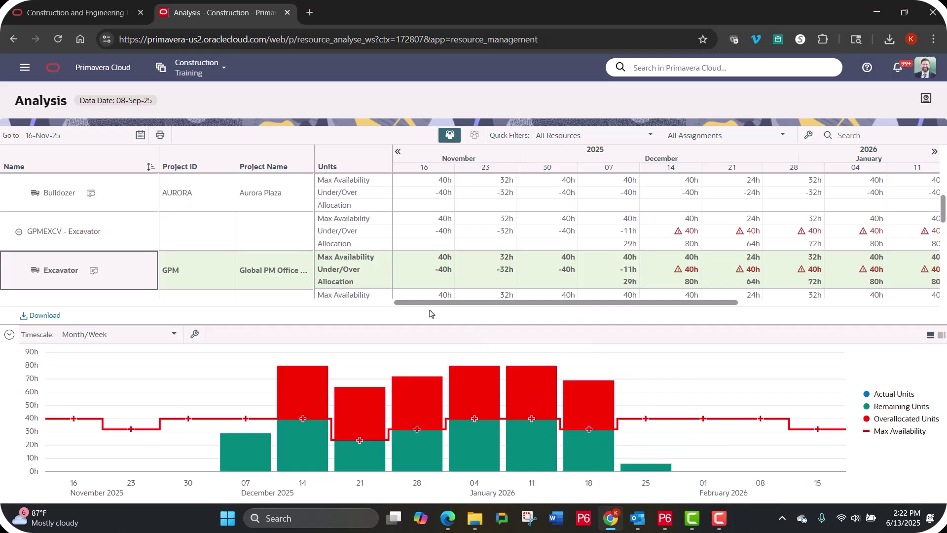
drag(435, 306, 630, 304)
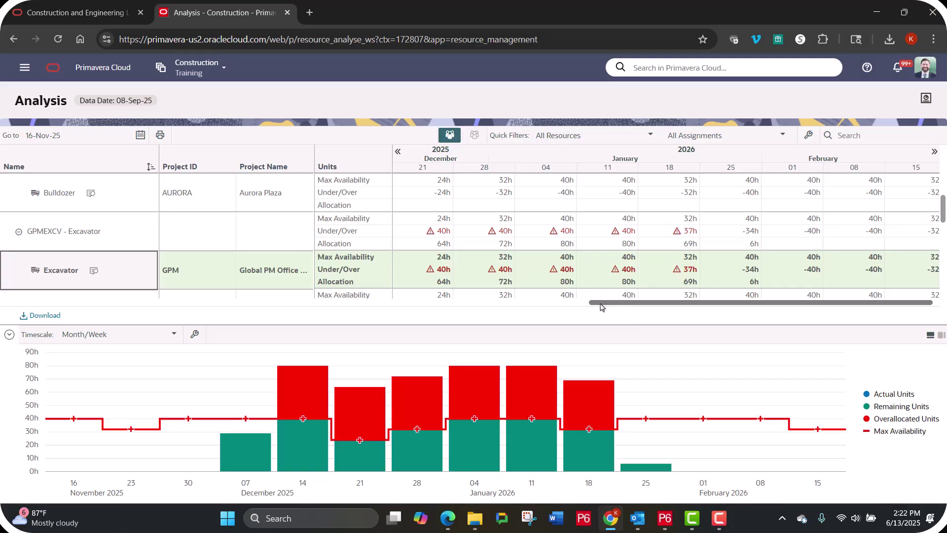
drag(600, 307, 590, 308)
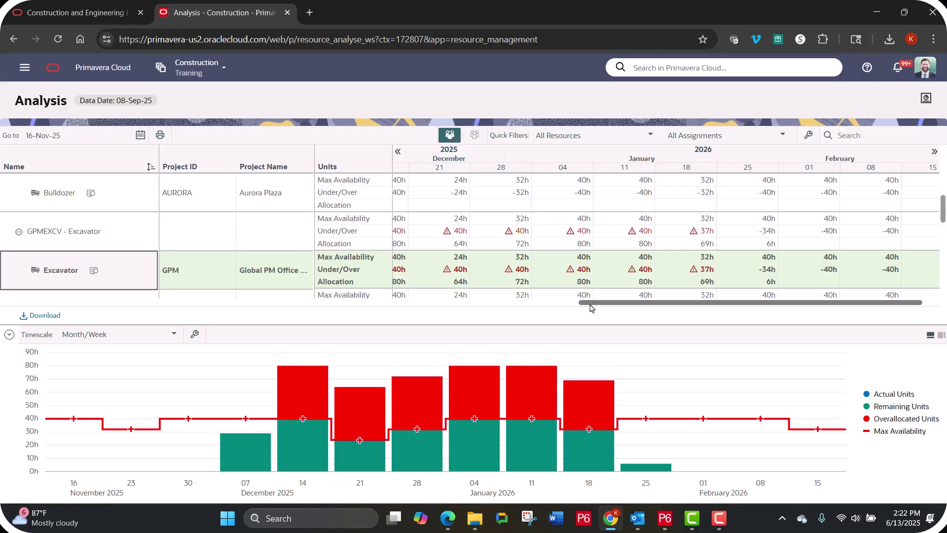
Step: Open the workspace's resource Assignment List and view the details of the Bulldozer's A1070 activity on the Global PM project
click(25, 67)
click(68, 284)
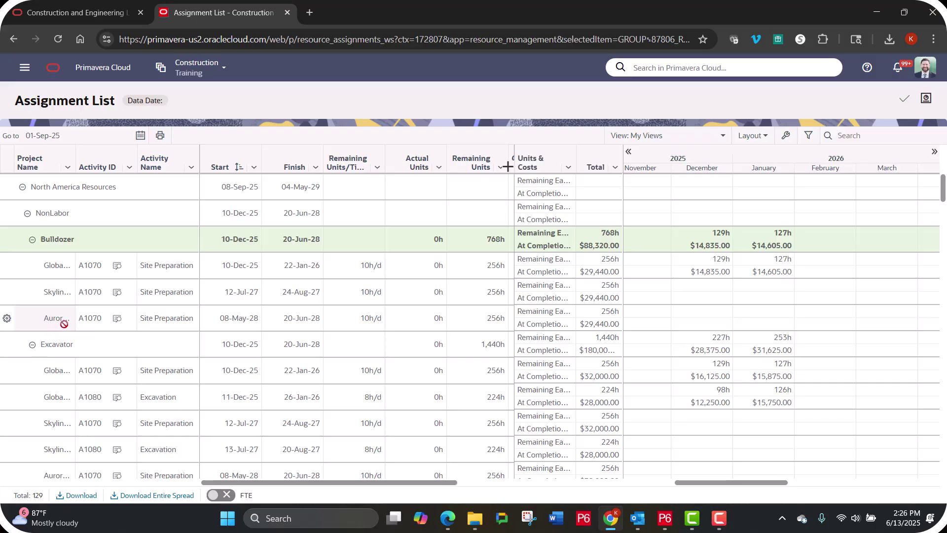
click(116, 268)
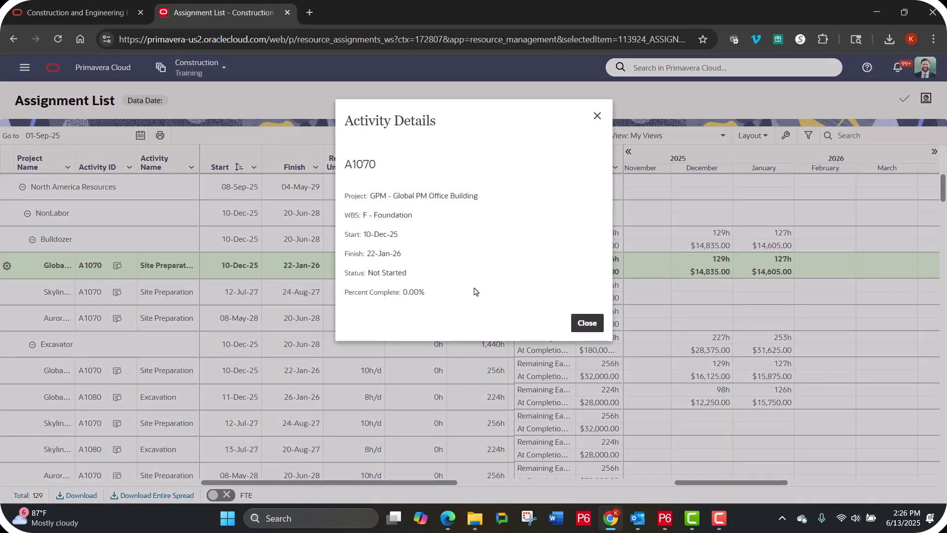
click(587, 323)
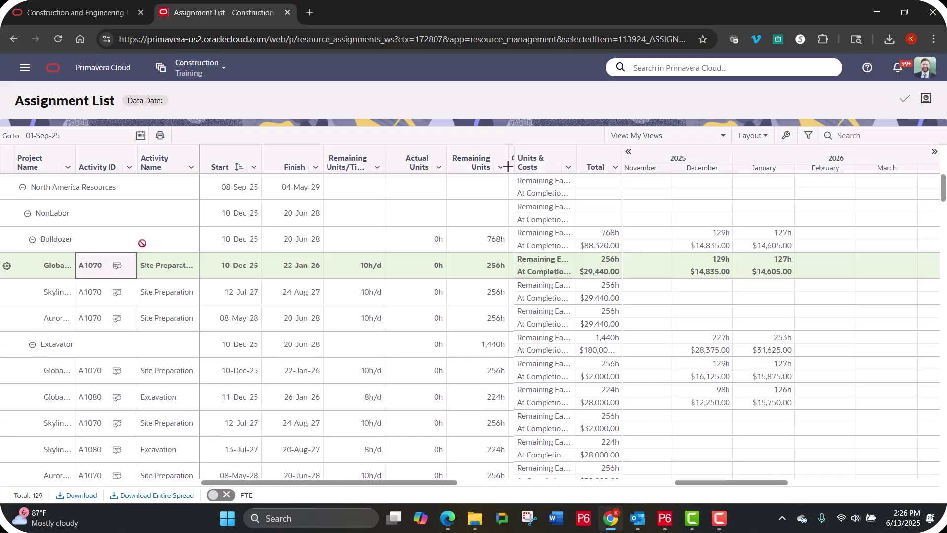
Step: Switch the Assignment List to the Global PM Office Building project and look over its labor assignments
click(204, 75)
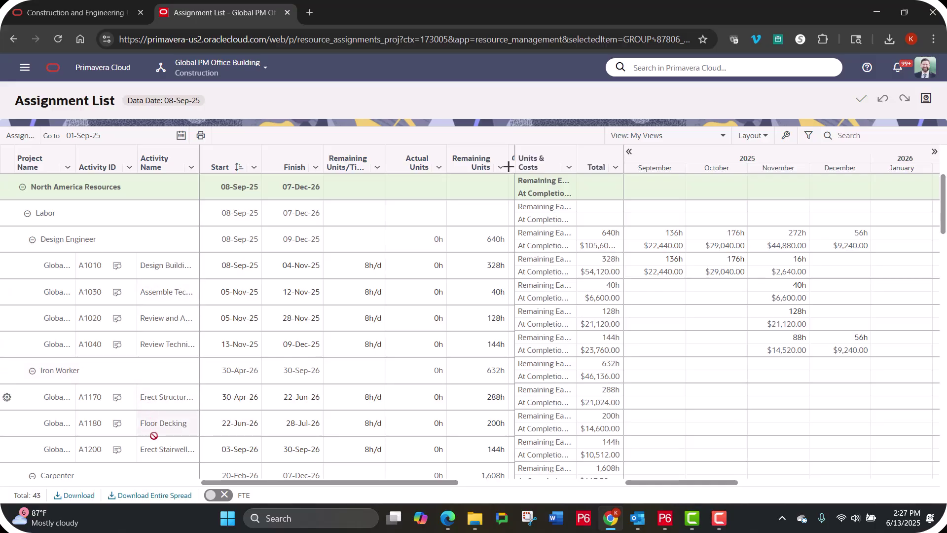
scroll(154, 438, down, 1)
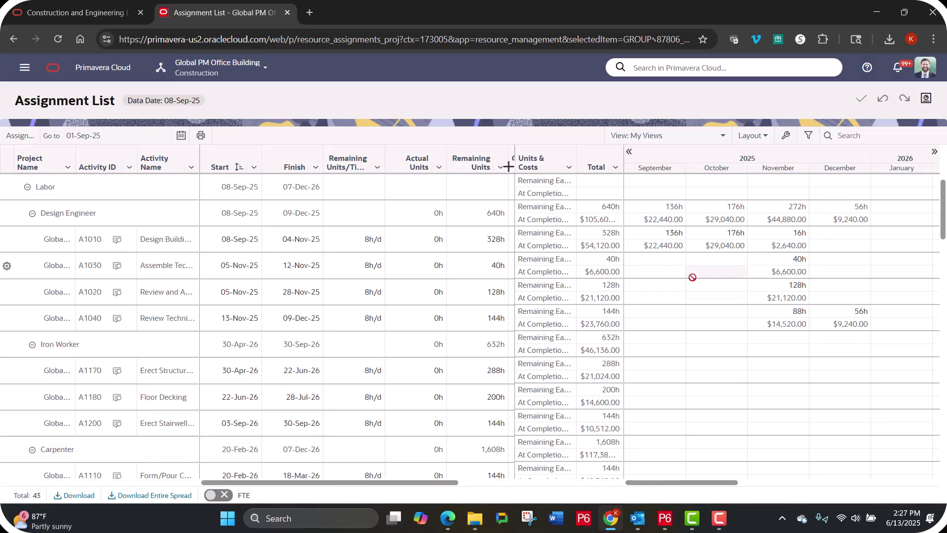
scroll(767, 413, up, 1)
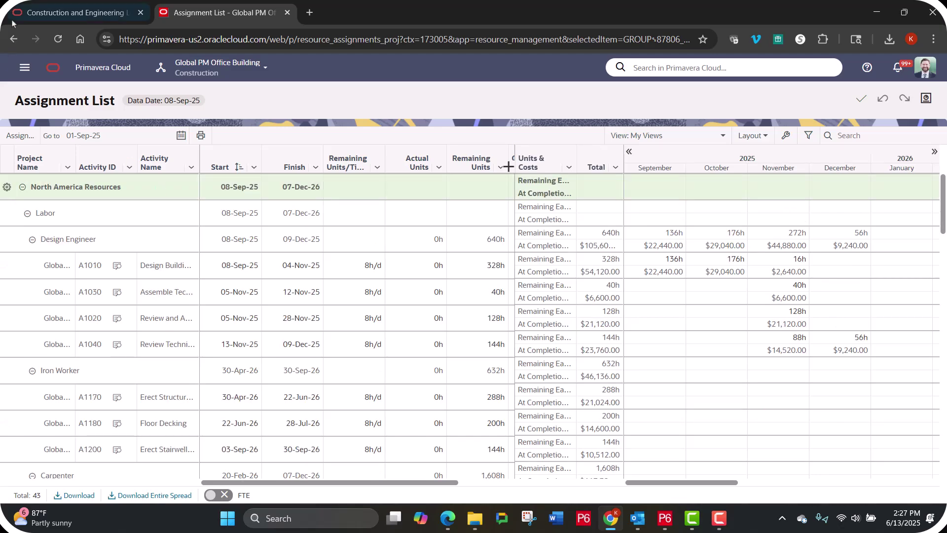
Step: Open the project's Activities page, check the Project Usage layout, and examine the Design Engineer's resource usage histogram
click(25, 70)
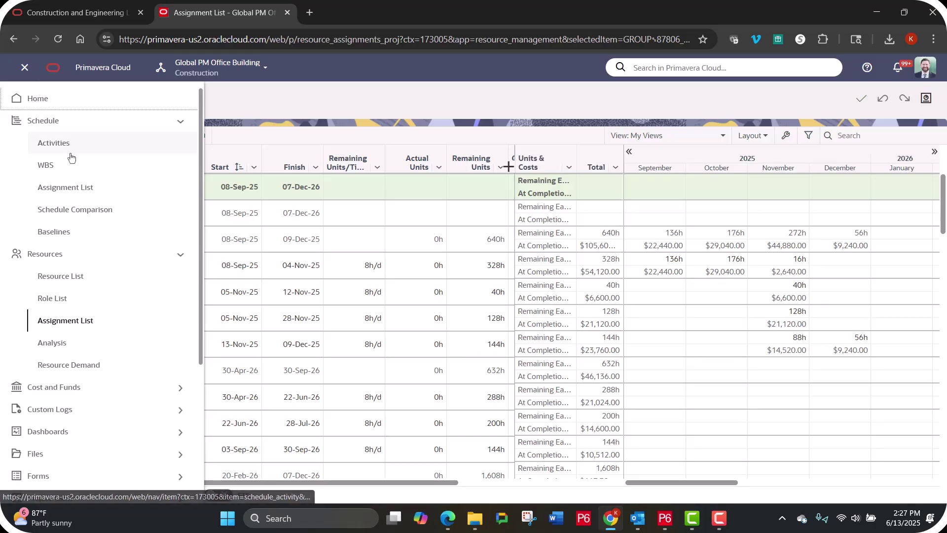
click(66, 152)
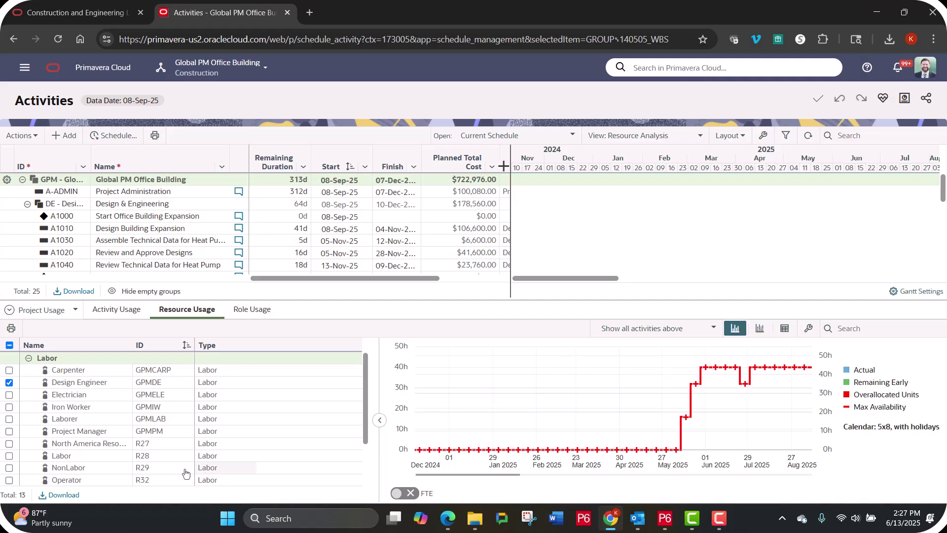
click(726, 143)
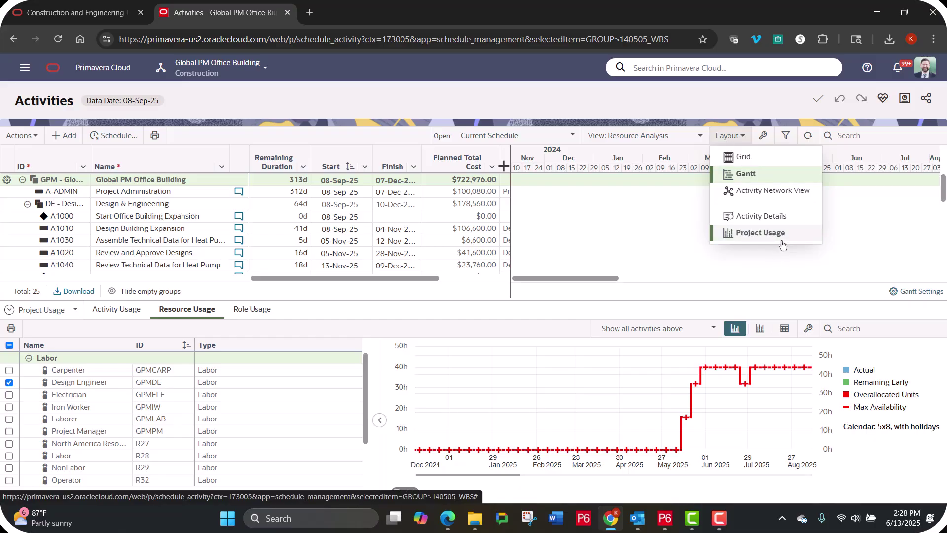
click(189, 321)
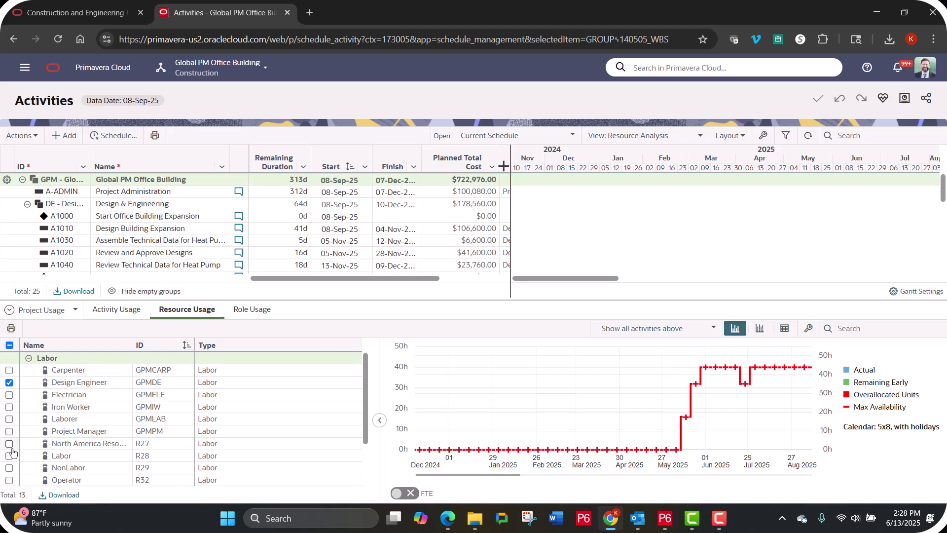
click(22, 383)
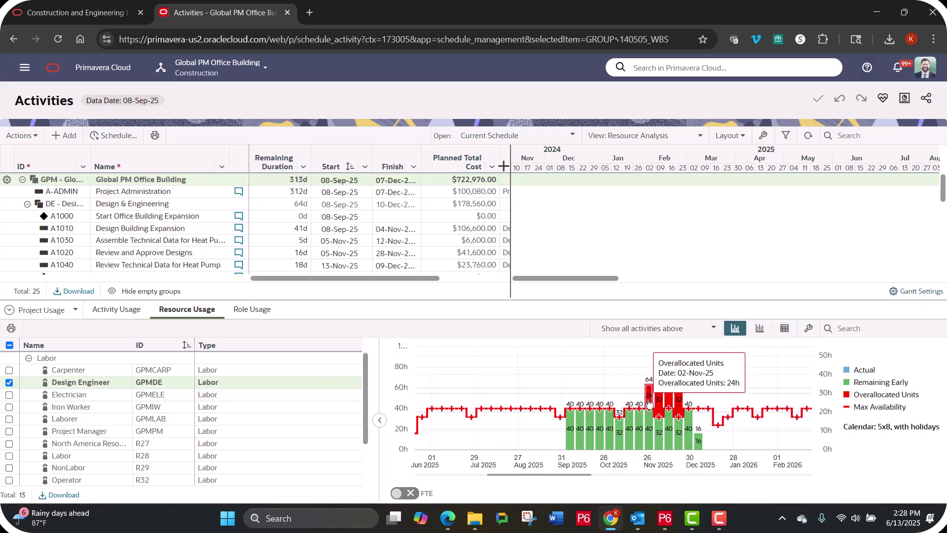
Step: Chart the Electrician's usage in place of the Design Engineer's and bring the early 2026 units into view
click(9, 383)
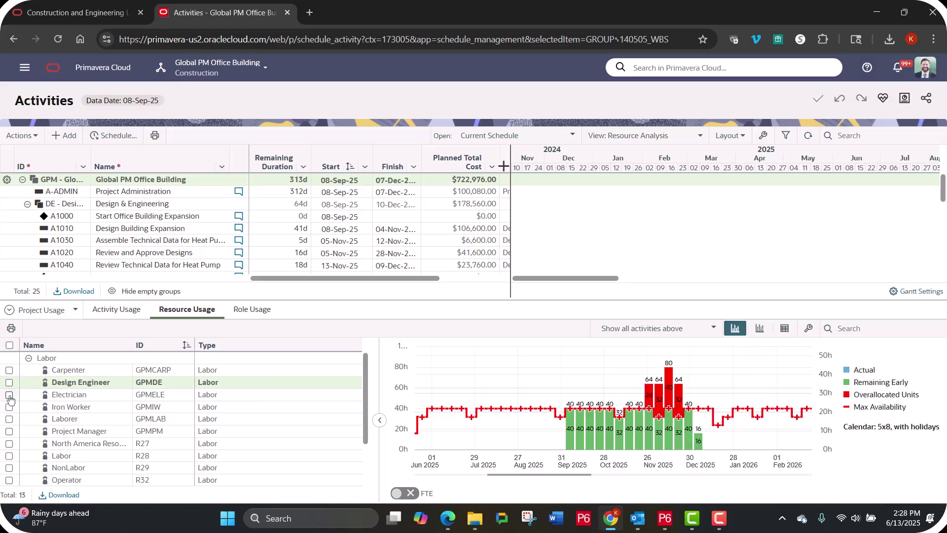
click(9, 395)
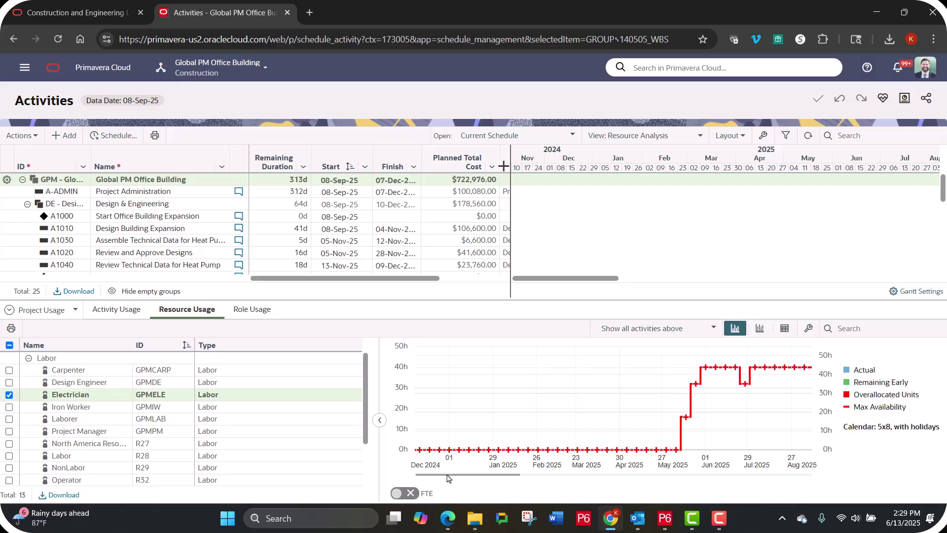
drag(447, 478, 574, 477)
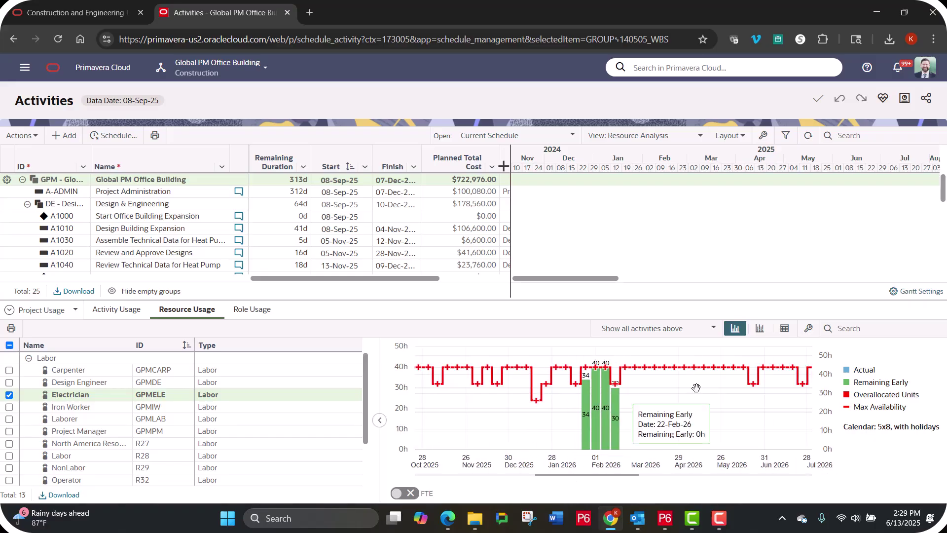
Step: Limit the activity table to activities for the selected resources and show the Electrician's usage as a spreadsheet
click(700, 330)
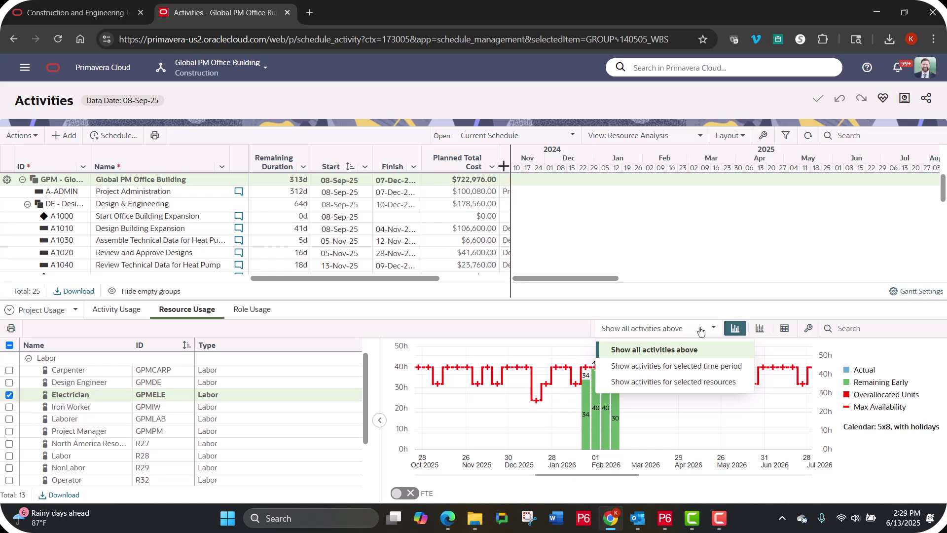
click(704, 382)
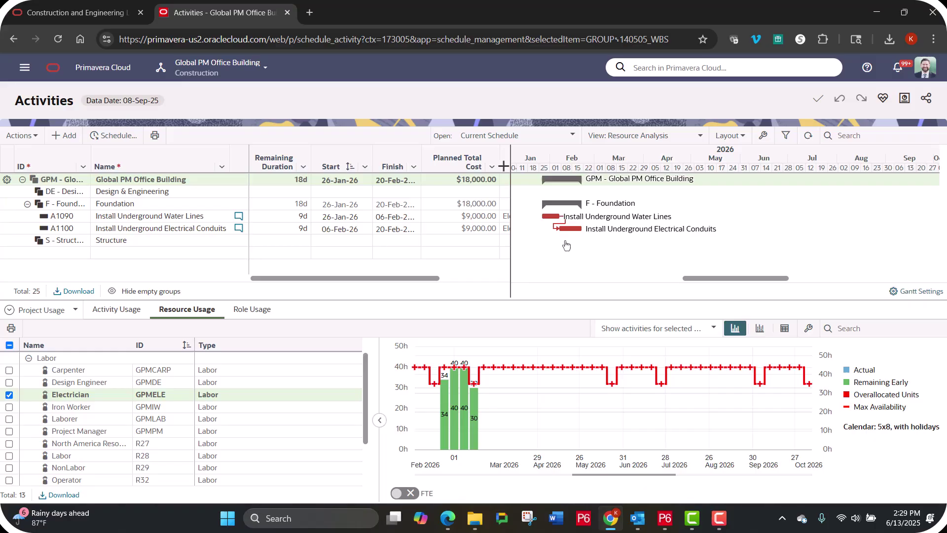
click(784, 328)
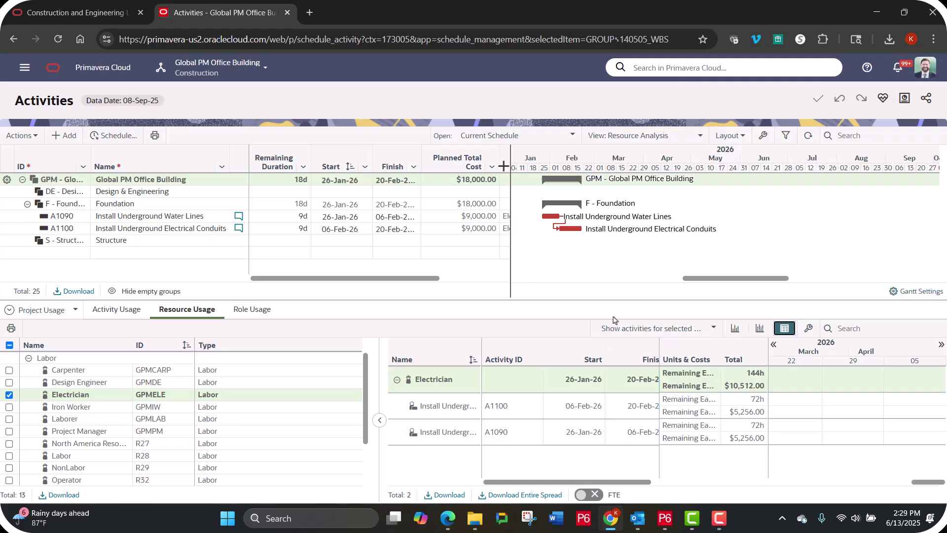
click(941, 345)
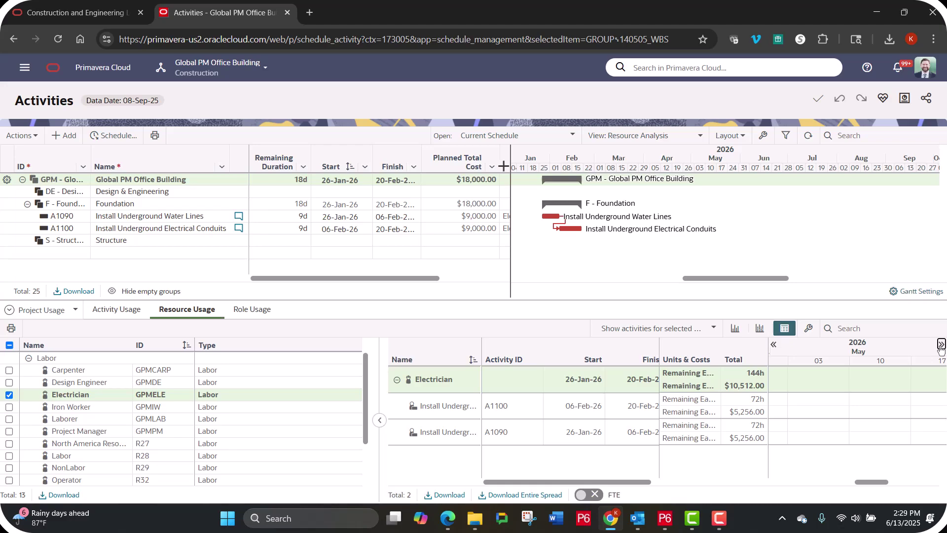
Step: Show the resource usage as a stacked histogram and add the Iron Worker, Project Manager, Laborer and Carpenter to the Electrician
click(9, 407)
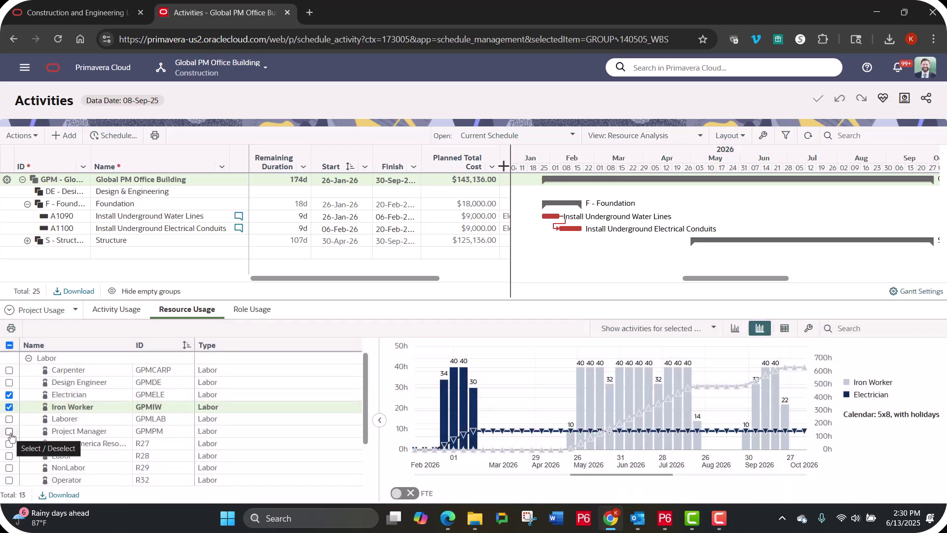
click(8, 430)
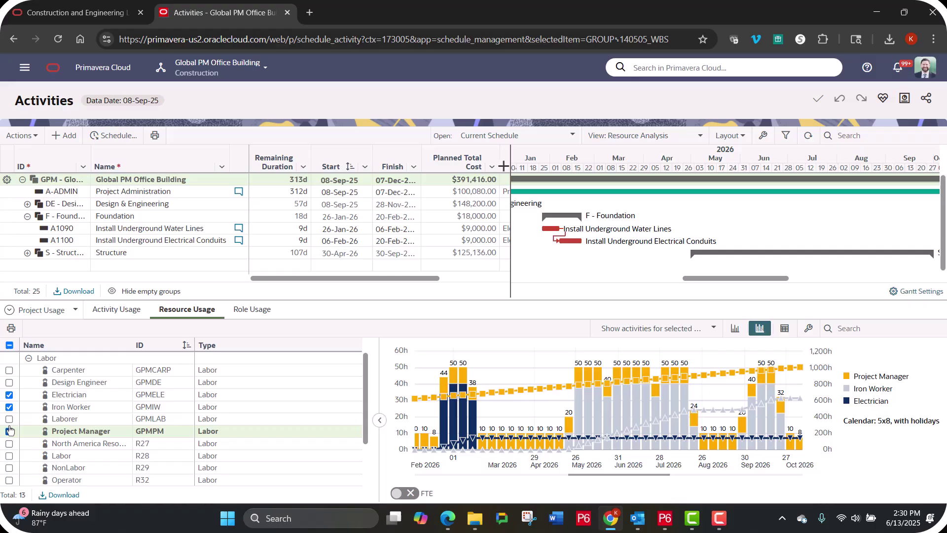
click(9, 418)
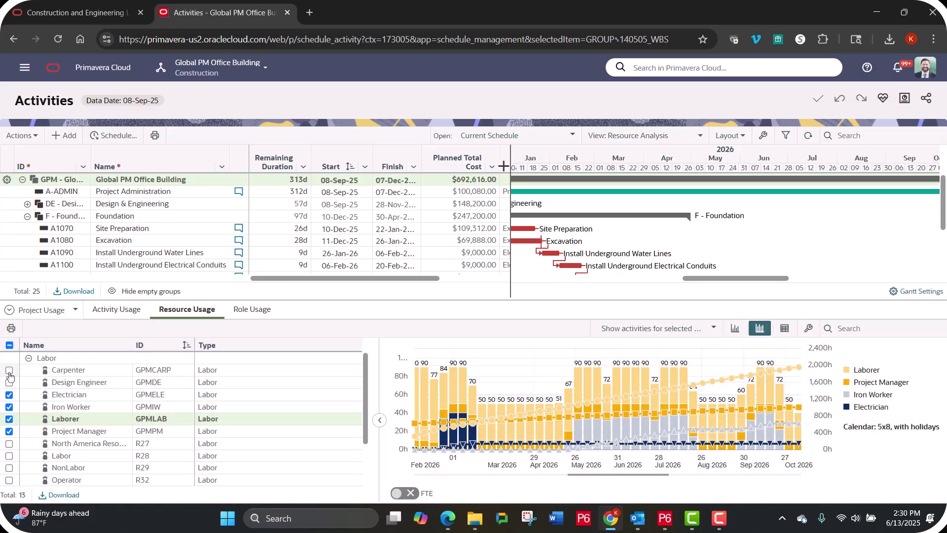
click(9, 371)
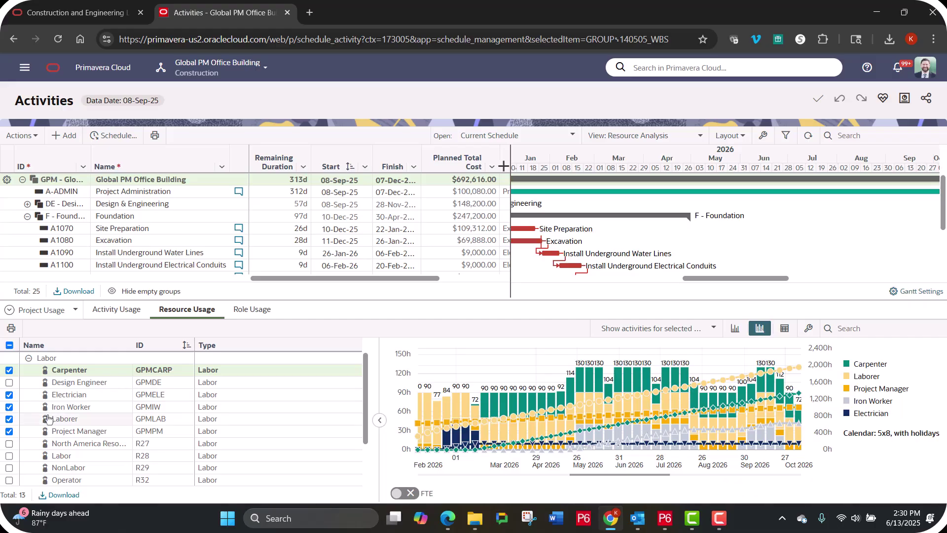
Step: Open the project's resource Analysis page and review the Design Engineer's allocation histogram and assigned activities
click(25, 67)
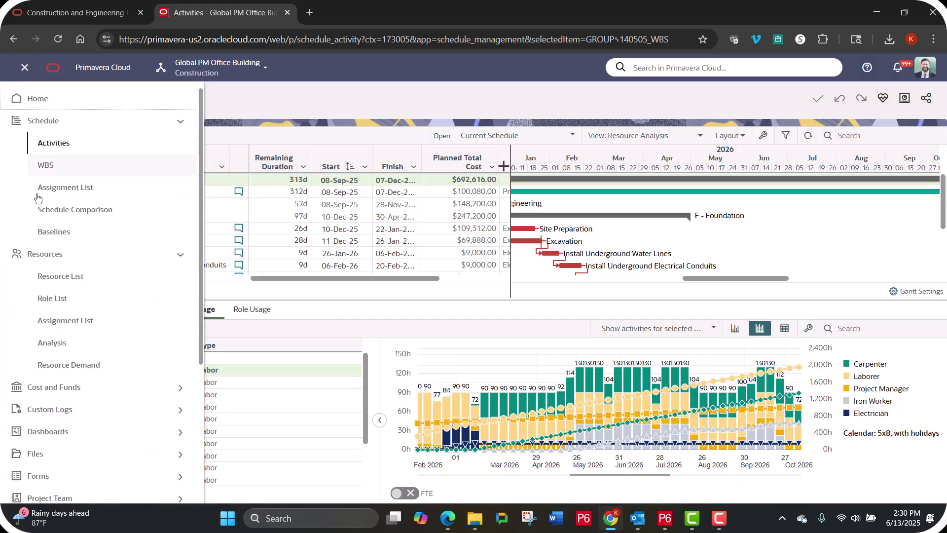
click(55, 350)
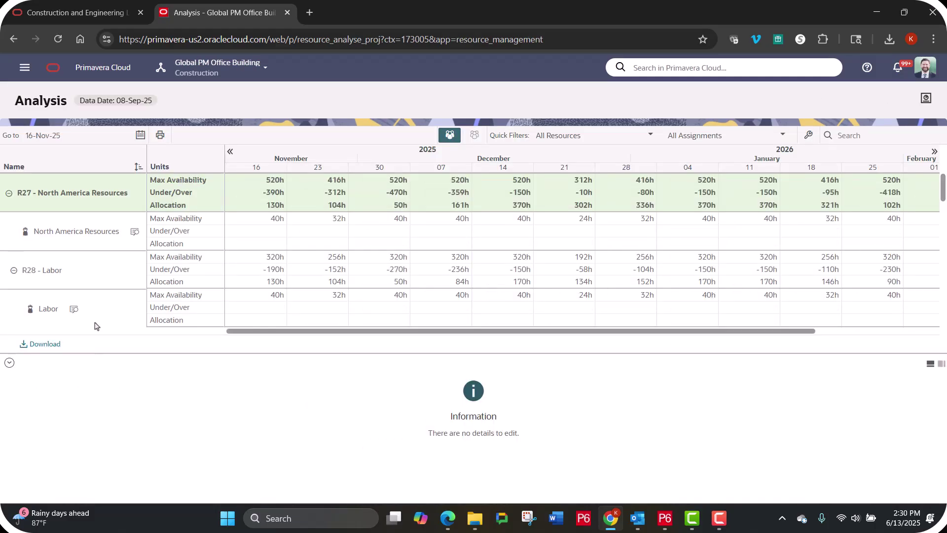
scroll(57, 263, down, 2)
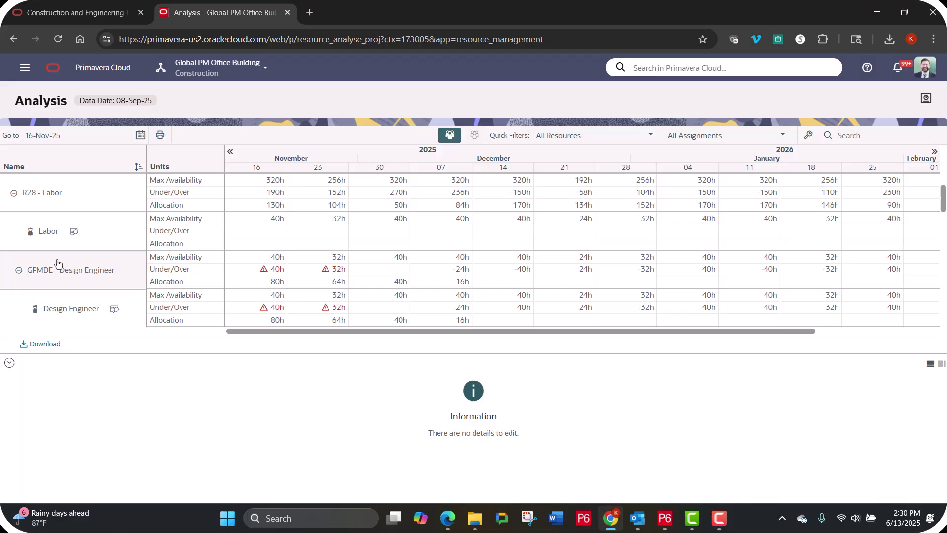
scroll(50, 287, down, 1)
click(50, 287)
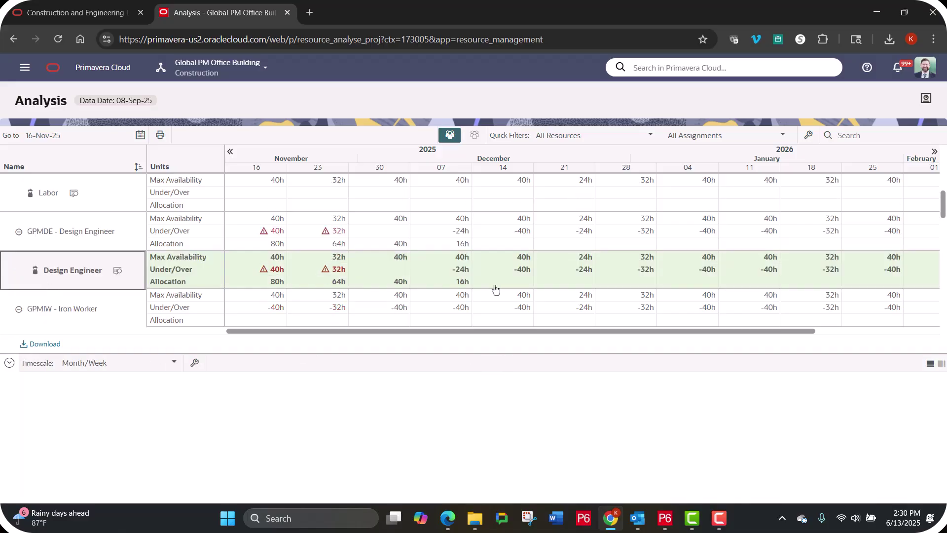
mouse_move(131, 462)
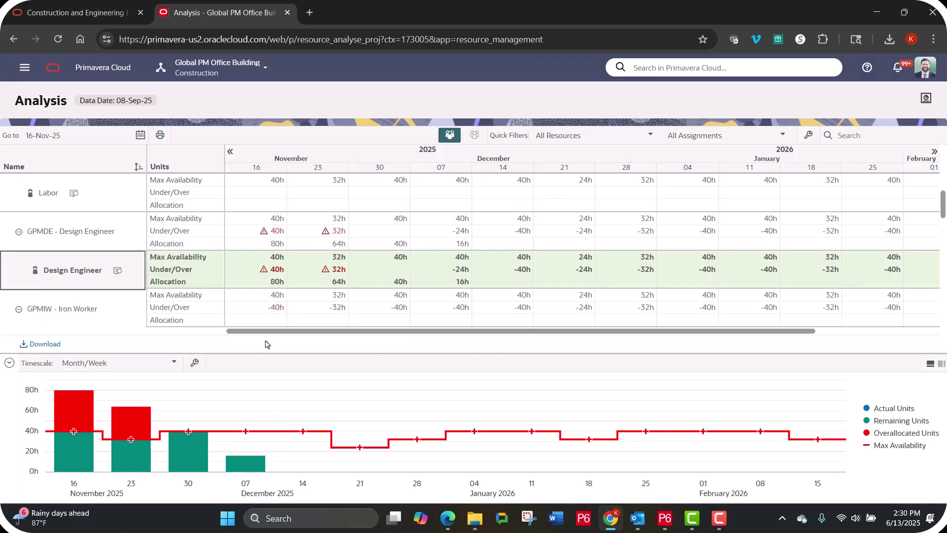
click(118, 271)
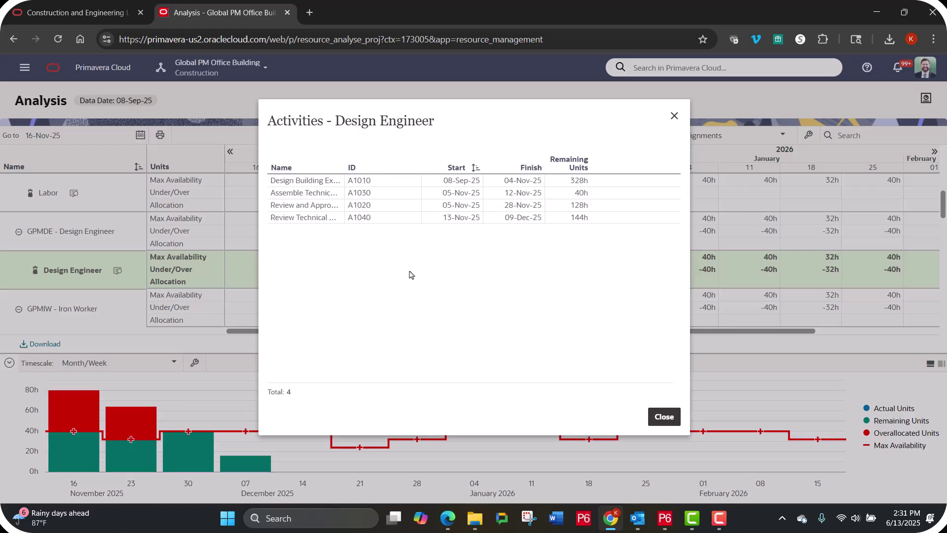
click(661, 422)
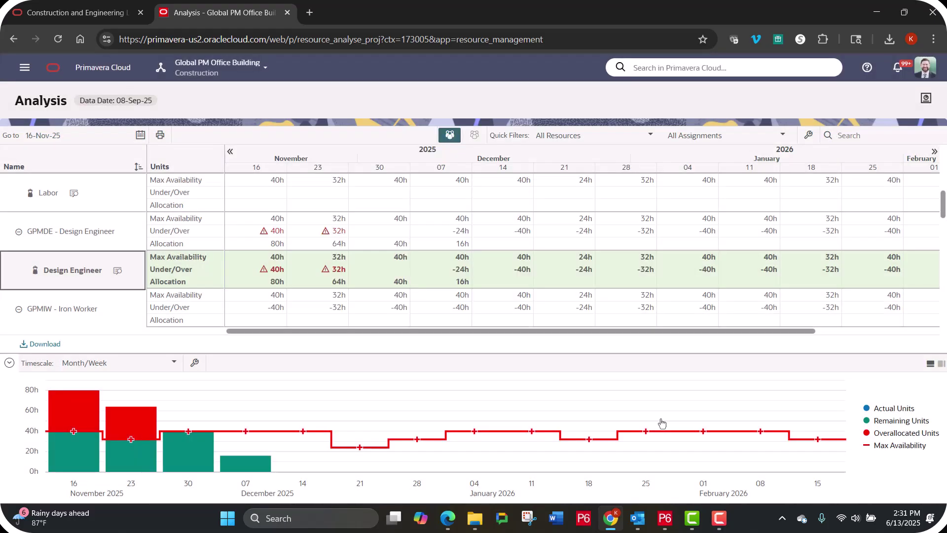